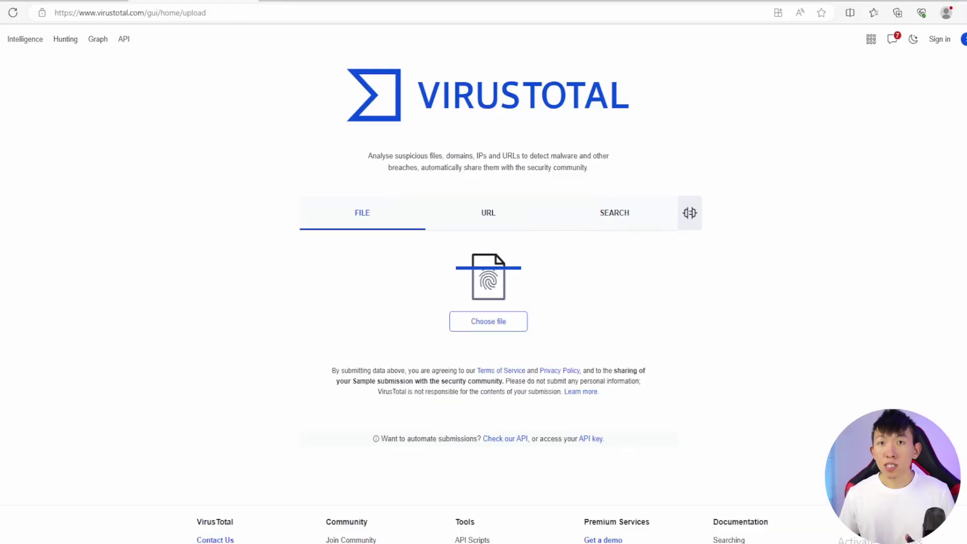
Step: Search VirusTotal for the IP address 64.62.197.33
click(631, 218)
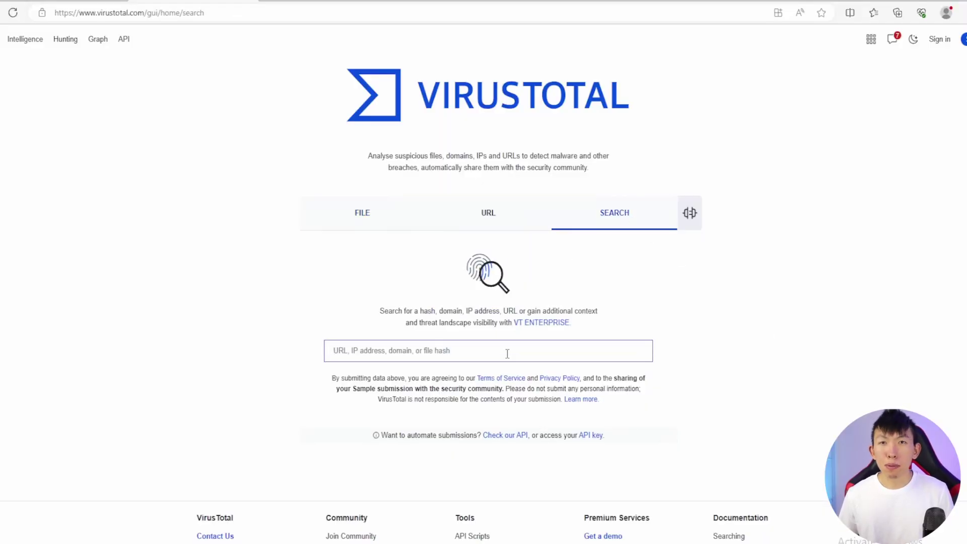
click(506, 352)
text(64.62.197.33)
key(Return)
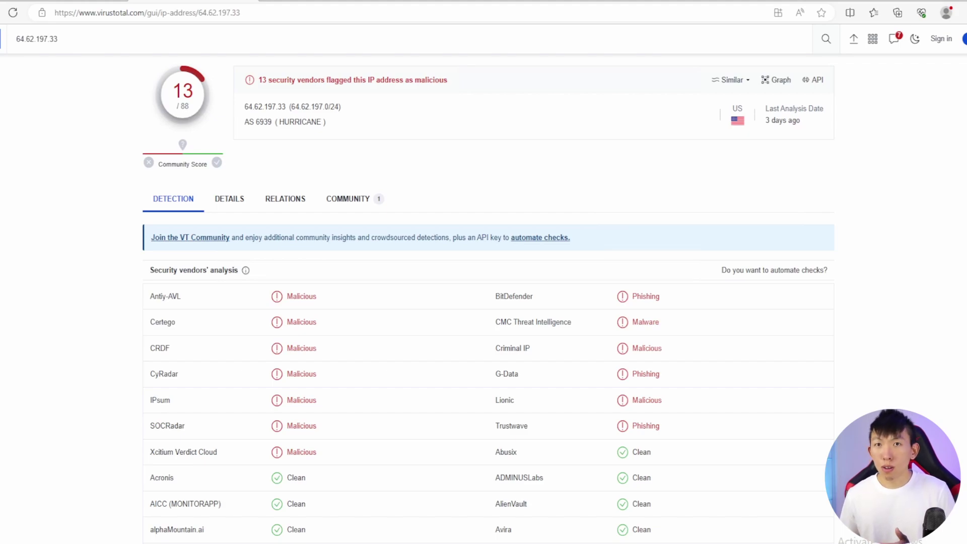
Step: Review the report's Details, Relations and Community tabs for 64.62.197.33
click(230, 199)
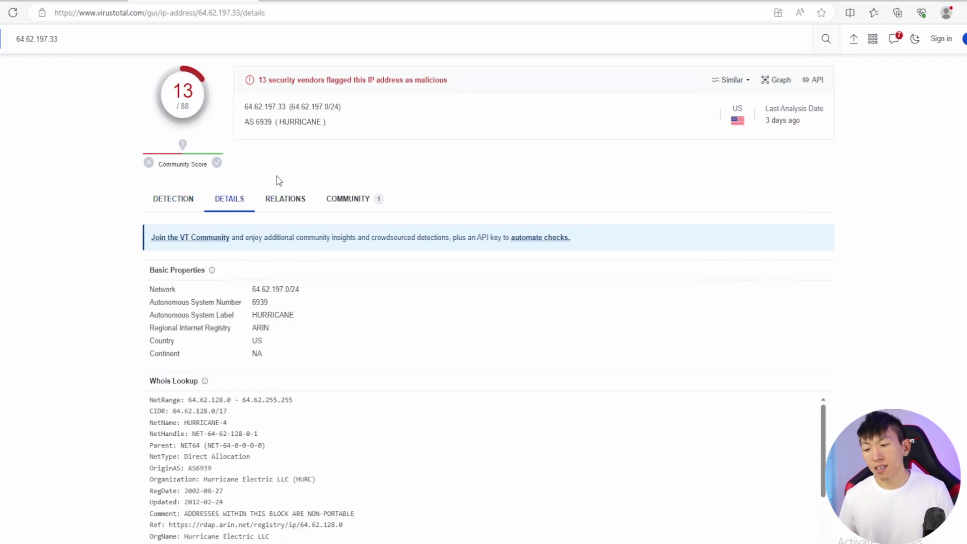
click(301, 207)
click(347, 212)
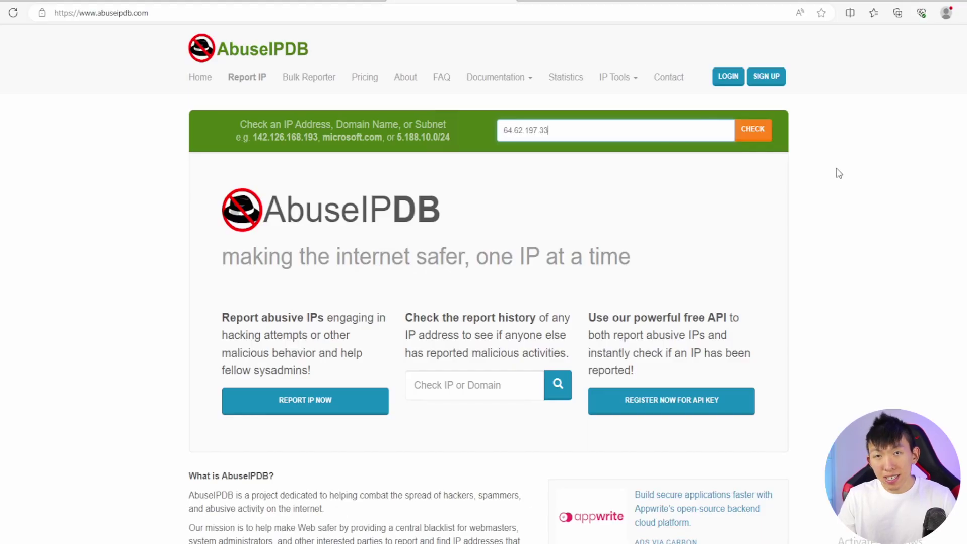
Step: Run the AbuseIPDB check on 64.62.197.33 and scroll to the IP Abuse Reports table
click(764, 135)
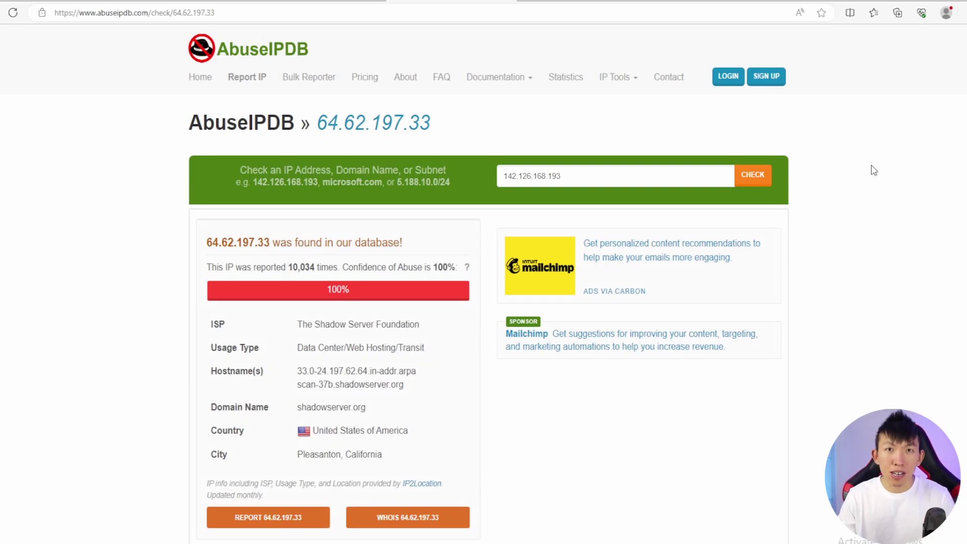
scroll(873, 171, down, 9)
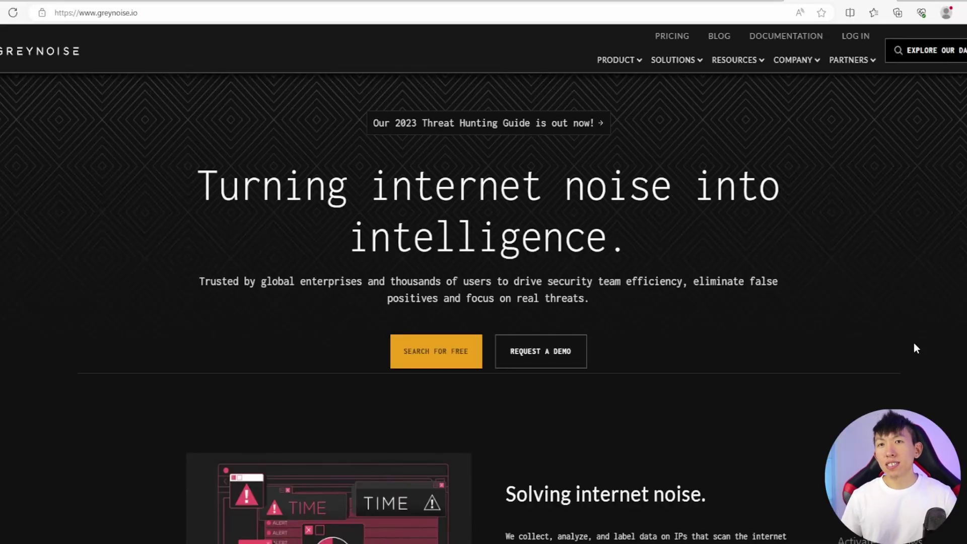
Step: Scroll through the GreyNoise homepage's internet-noise overview sections
scroll(914, 343, down, 5)
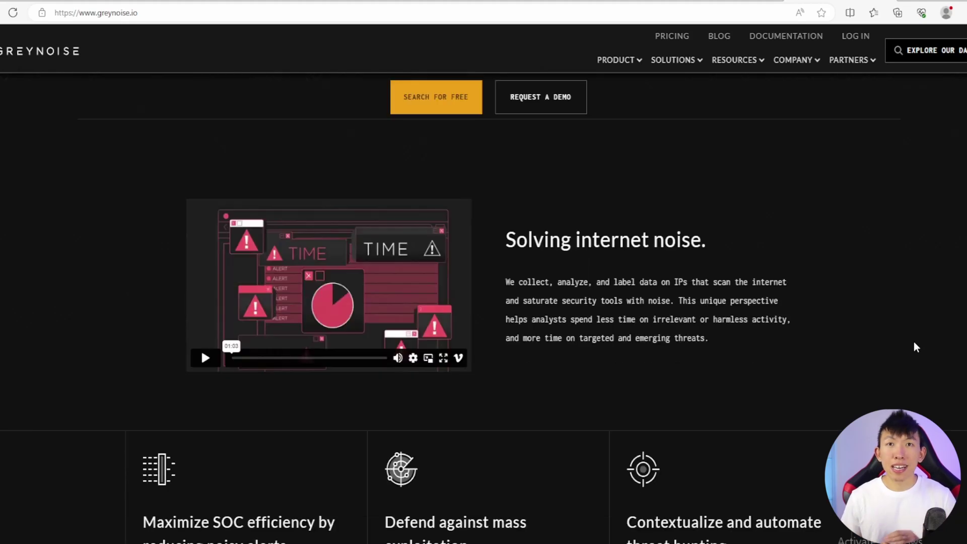
scroll(916, 347, down, 2)
scroll(916, 343, down, 2)
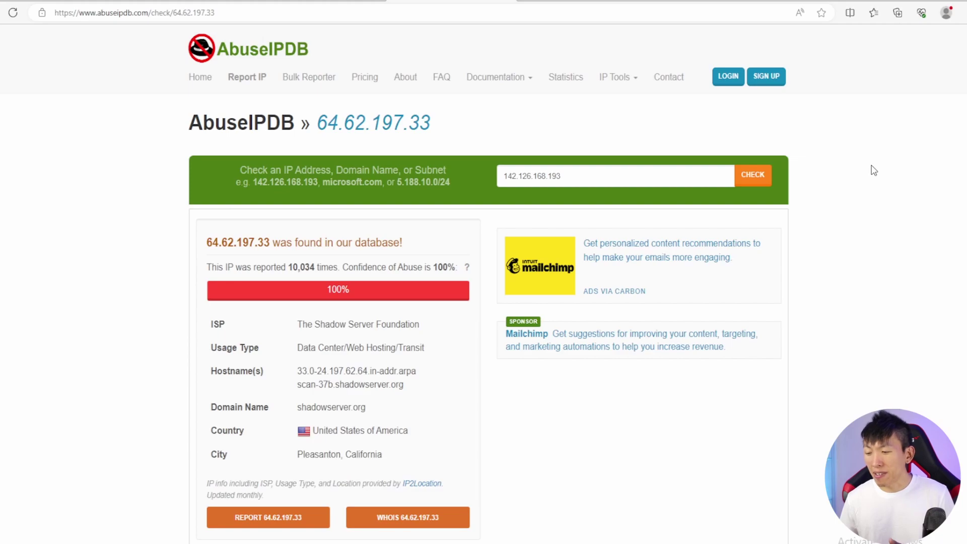
Step: Scroll down to AbuseIPDB's IP Abuse Reports table for 64.62.197.33
scroll(873, 171, down, 10)
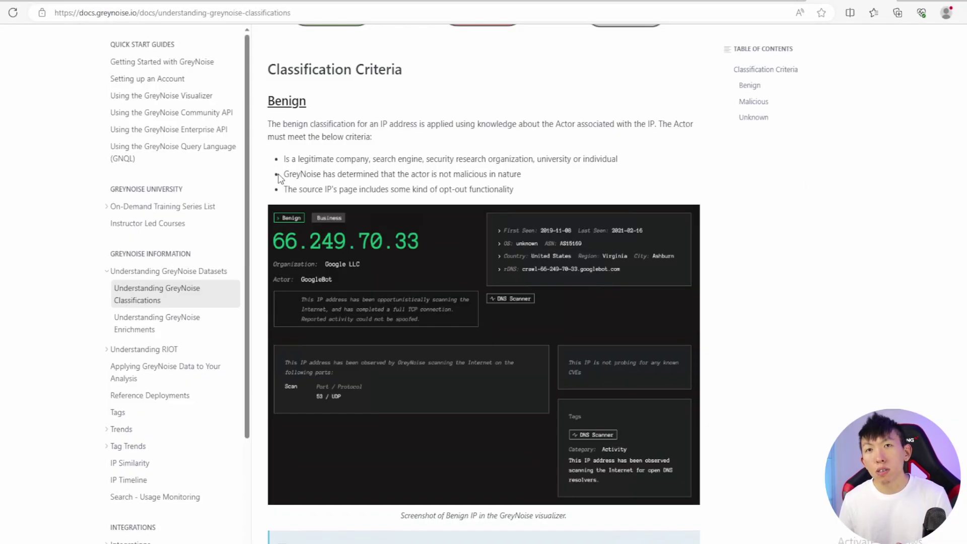
Step: Highlight the second Benign bullet, which says the actor is not malicious
drag(278, 175, 528, 180)
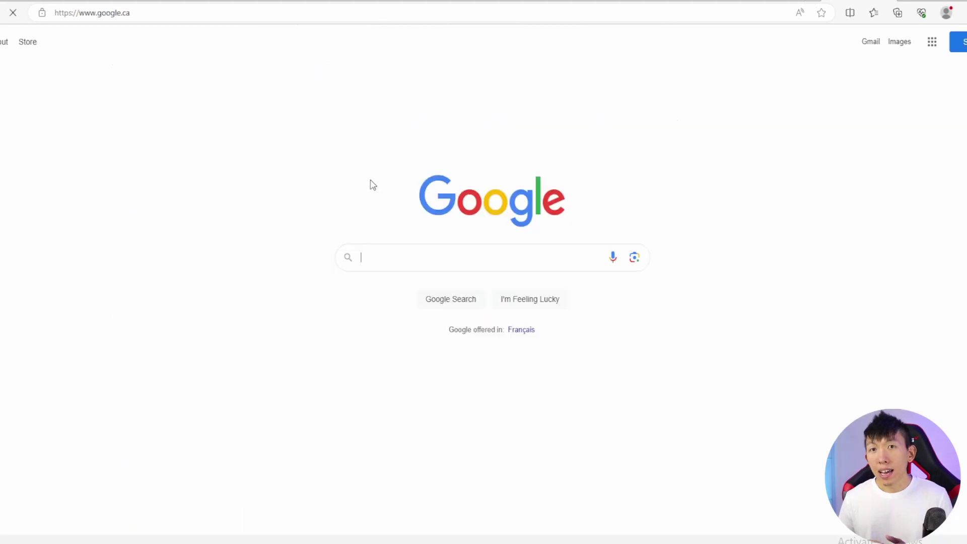
Step: Google 64.62.197.33 and highlight the Shadowserver Foundation description
click(440, 263)
text(64.62.197.33)
key(Return)
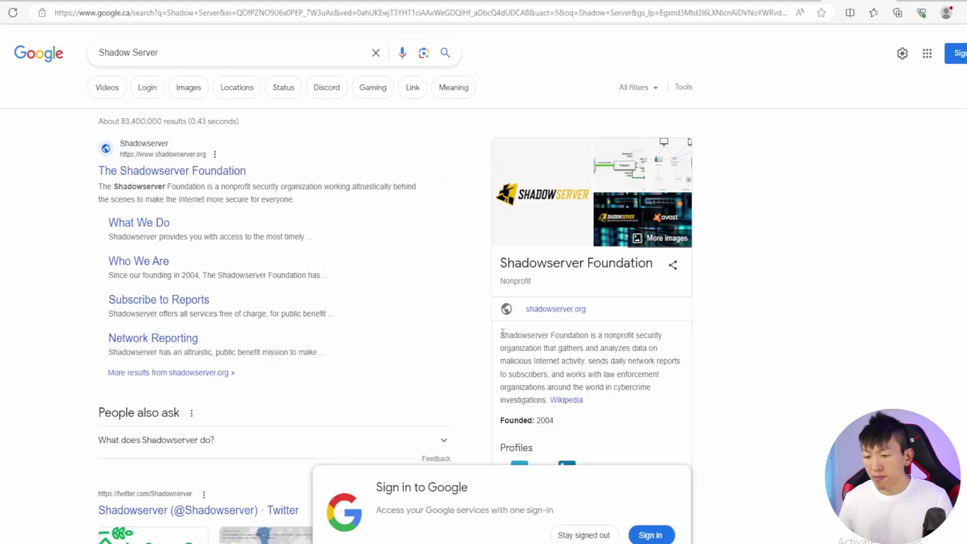
drag(500, 335, 588, 361)
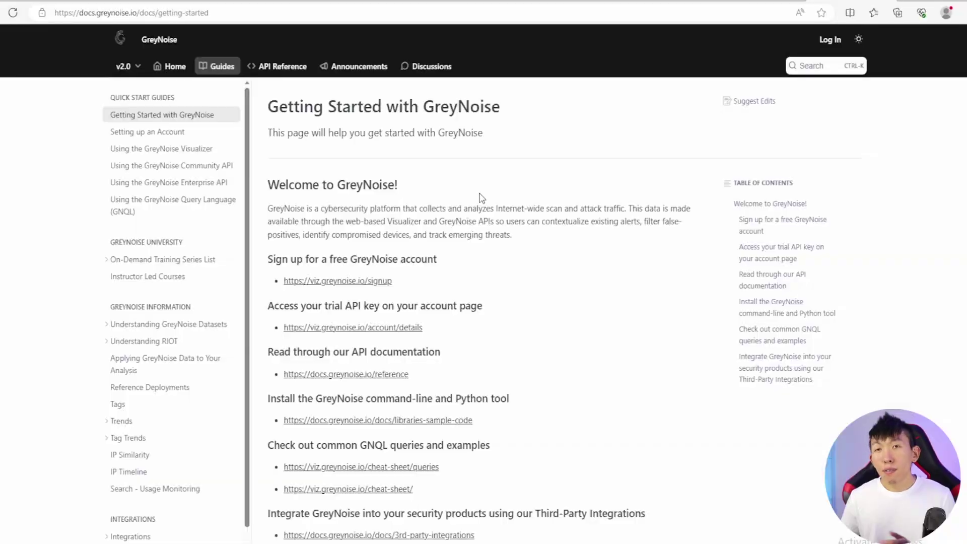
Step: Open the 'Using the GreyNoise Visualizer' guide and scroll through it
click(204, 151)
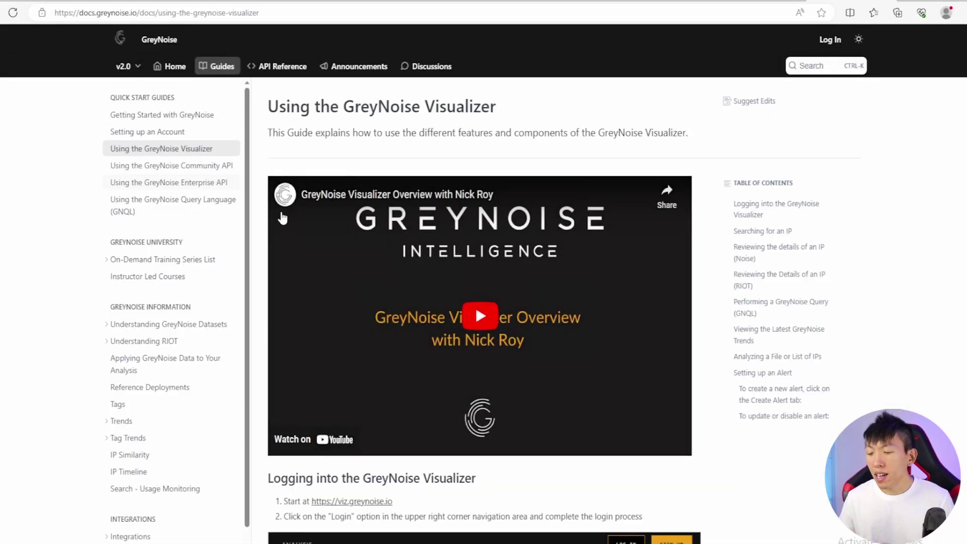
scroll(312, 246, down, 20)
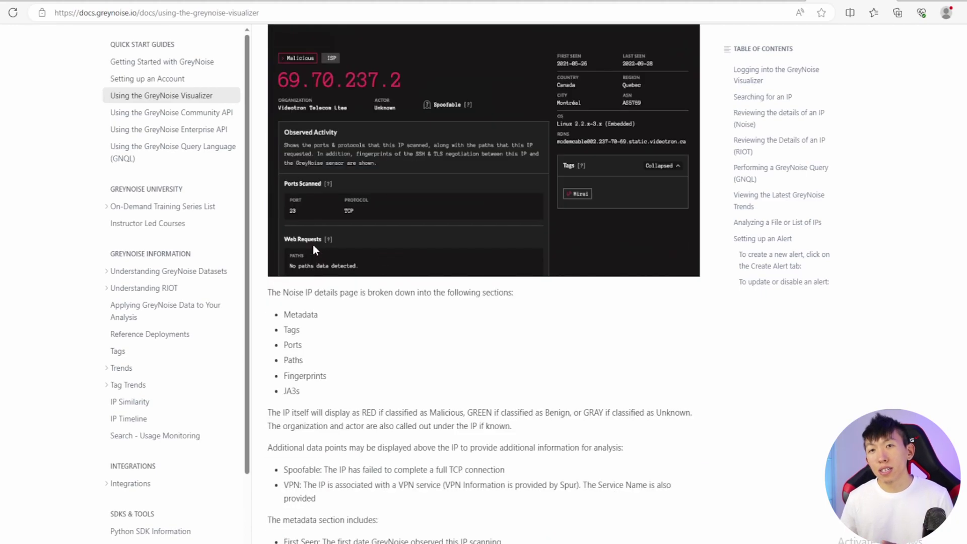
scroll(313, 247, down, 10)
scroll(529, 245, down, 20)
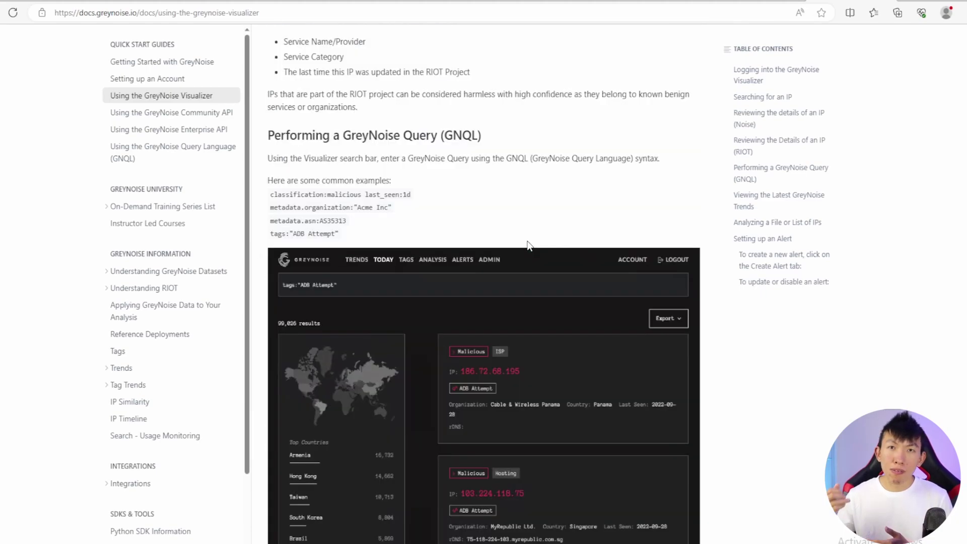
scroll(520, 250, down, 15)
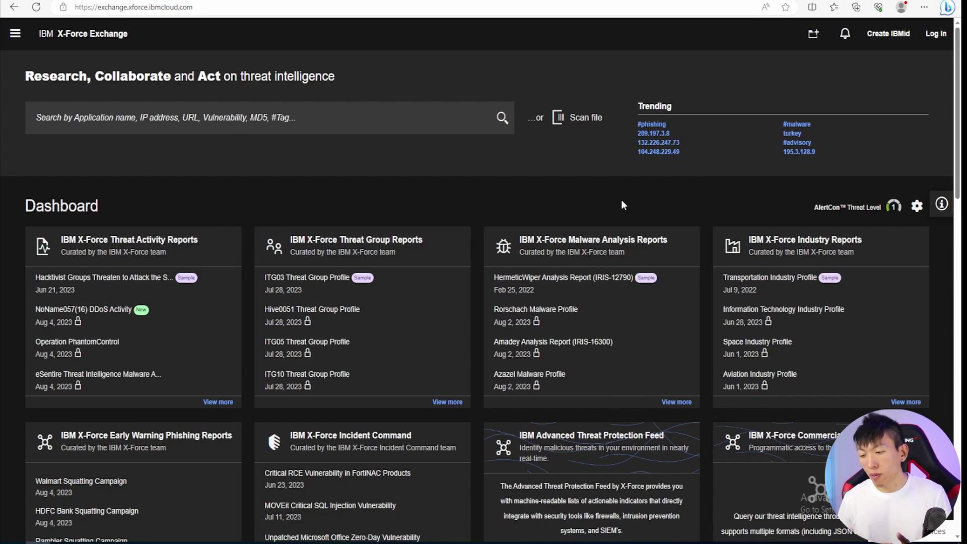
Step: Search X-Force Exchange for 64.62.197.33 to open its IP report
click(283, 121)
text(64.62.197.33)
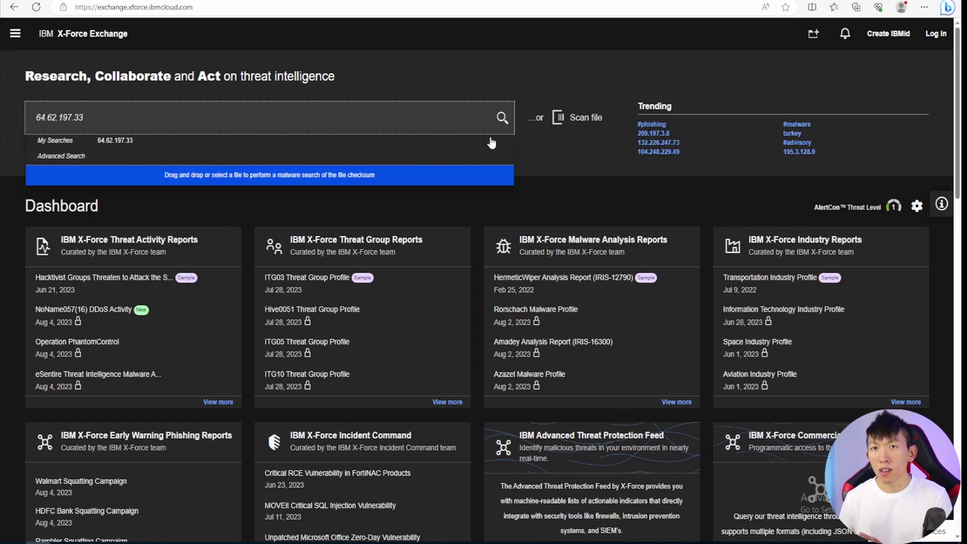
click(500, 118)
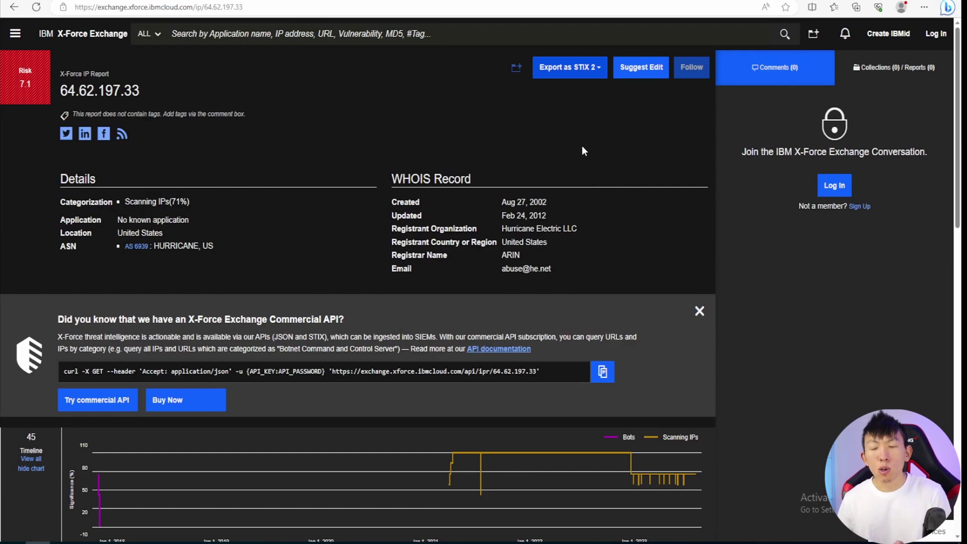
Step: Scroll through the report's details, WHOIS, timeline and passive DNS, then back up
scroll(582, 146, down, 2)
scroll(582, 146, down, 2)
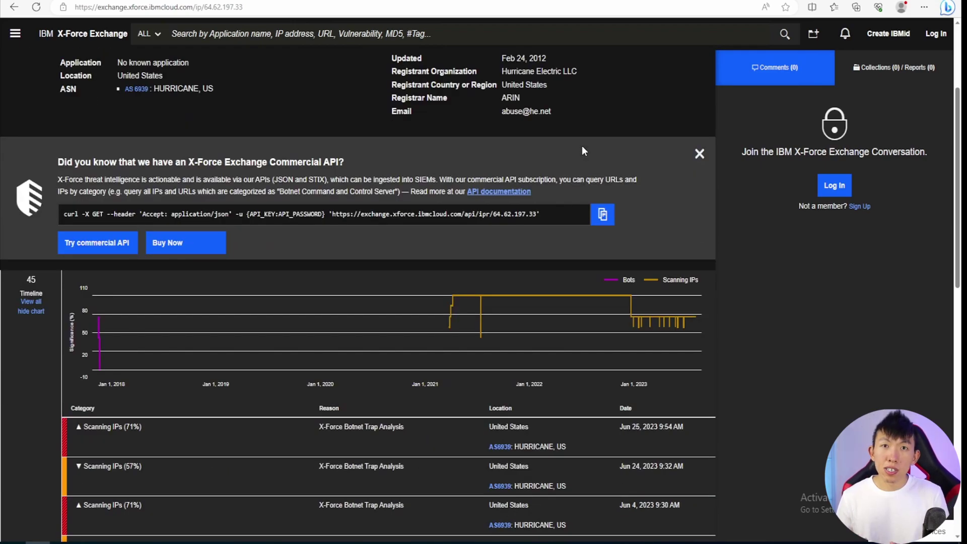
scroll(582, 146, down, 2)
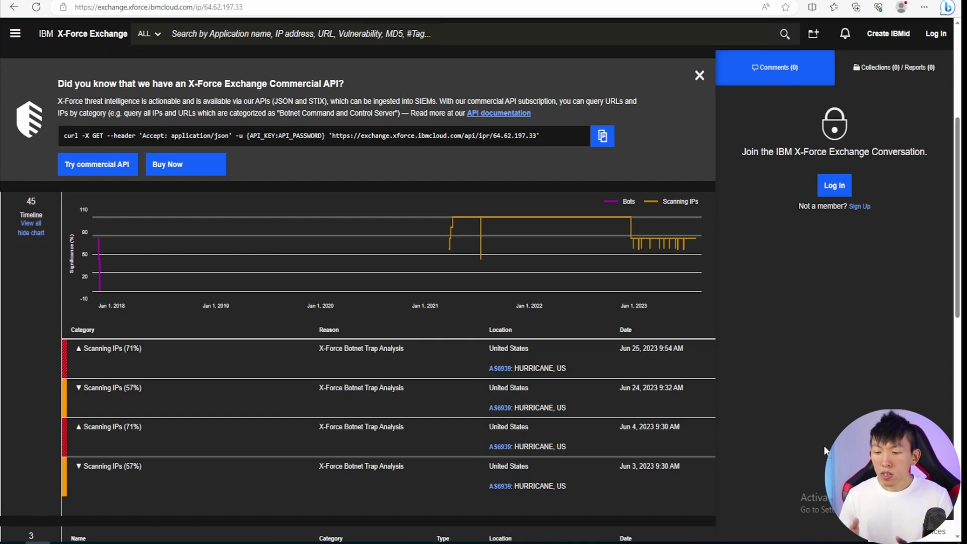
scroll(825, 450, down, 6)
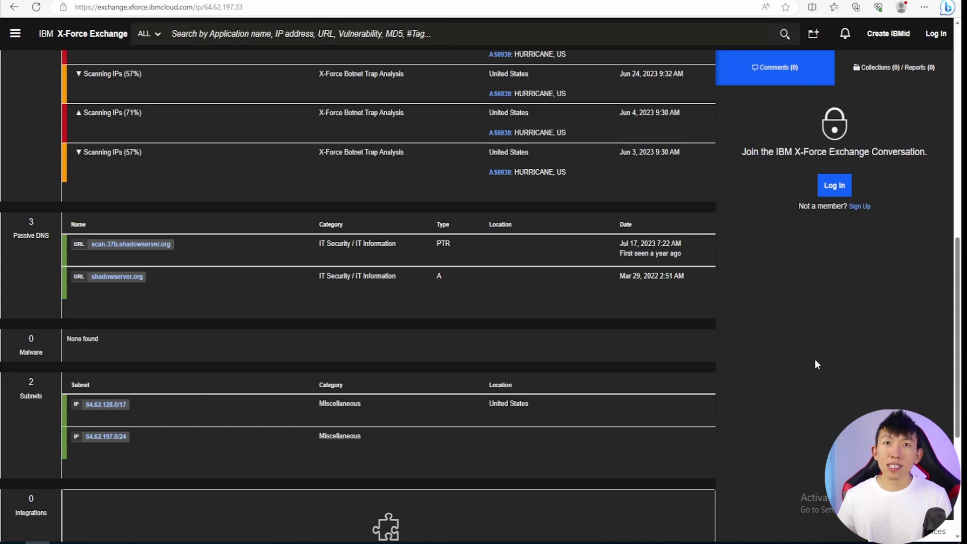
scroll(816, 361, up, 8)
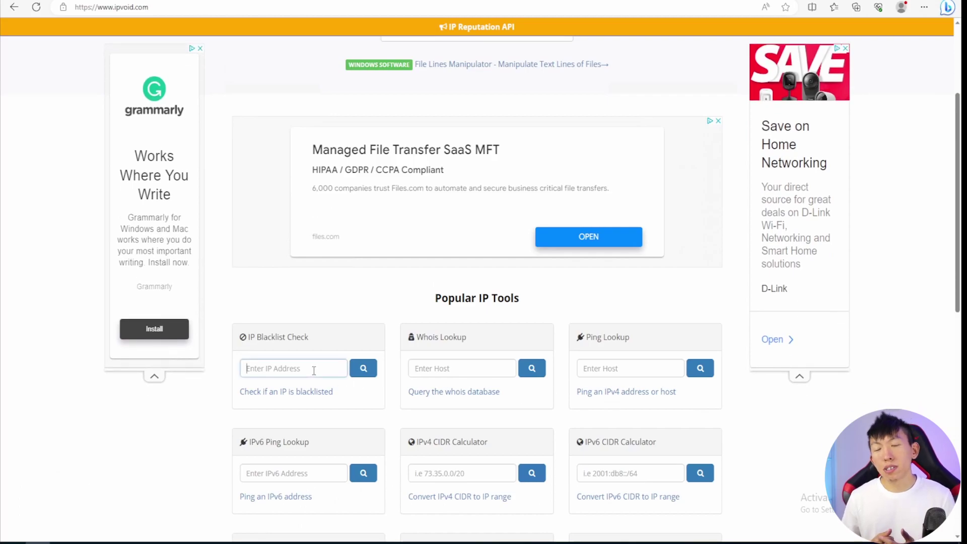
Step: Run IPVoid's blacklist check on 64.62.197.33 and view the 10/101 blocklist report
text(64.62.197.33)
key(Return)
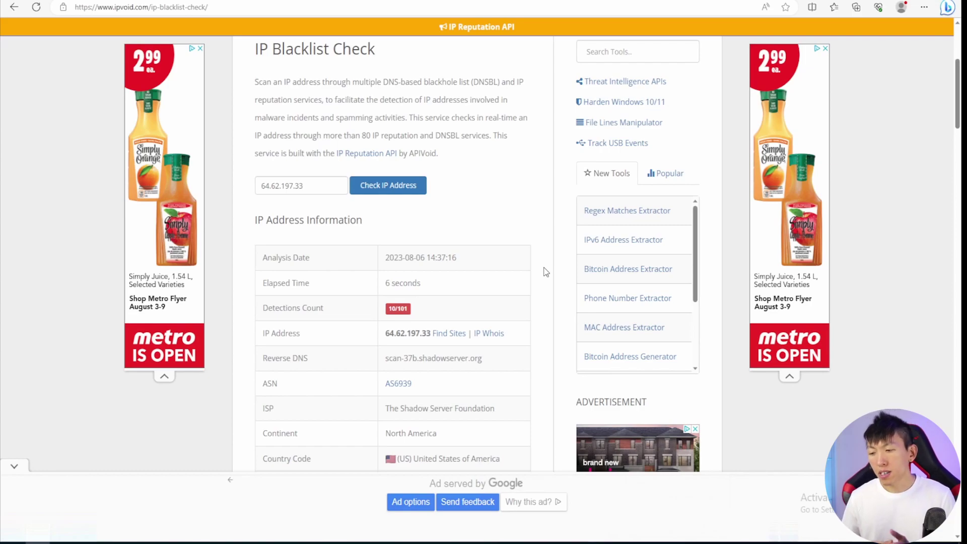
scroll(546, 272, down, 10)
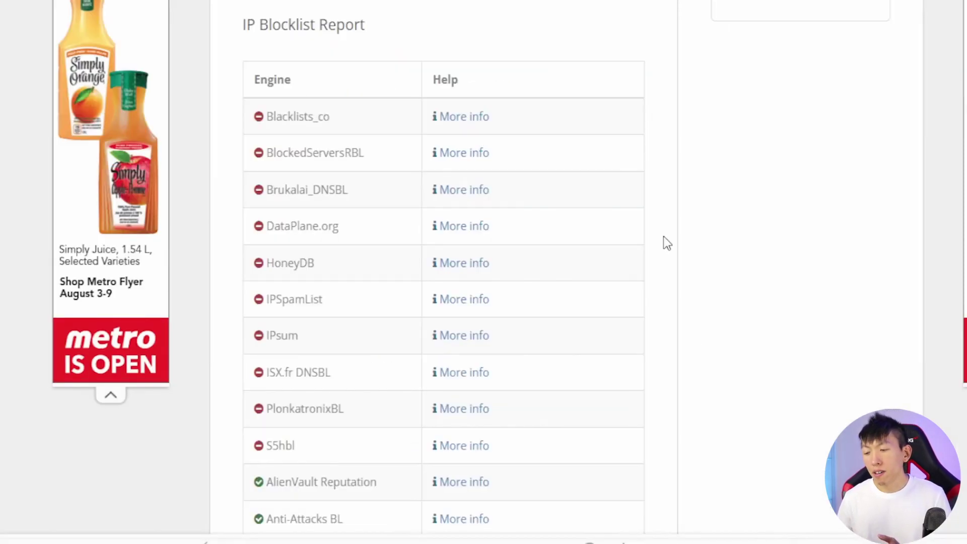